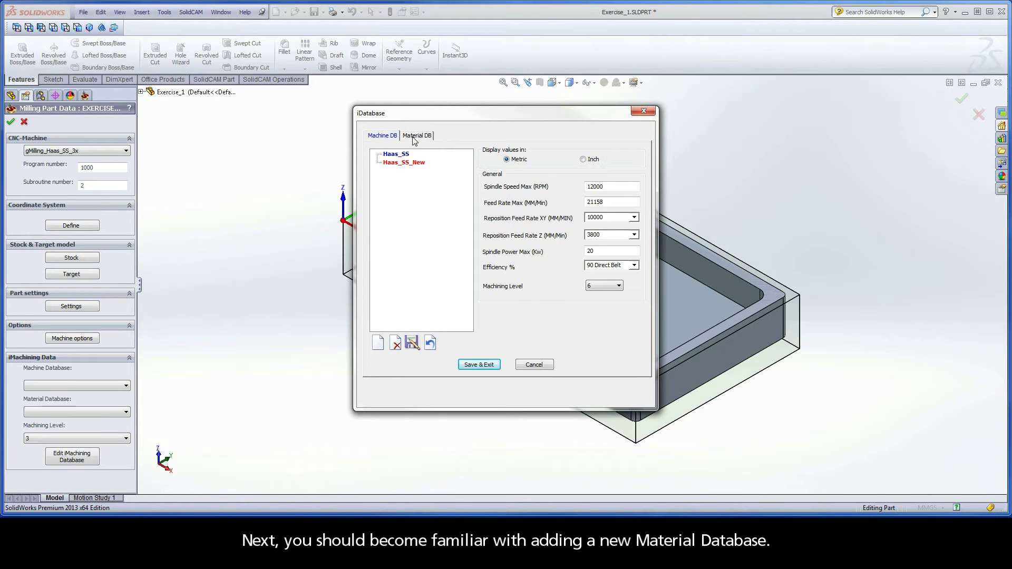
Step: Switch iDatabase to the Material DB tab and start a new iMachining material file
left_click(415, 136)
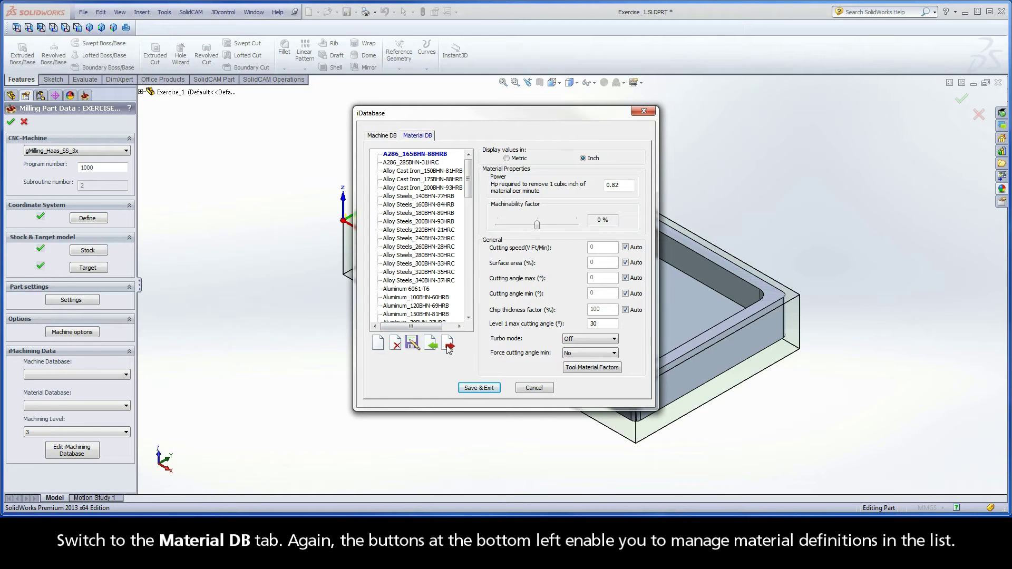
left_click(379, 345)
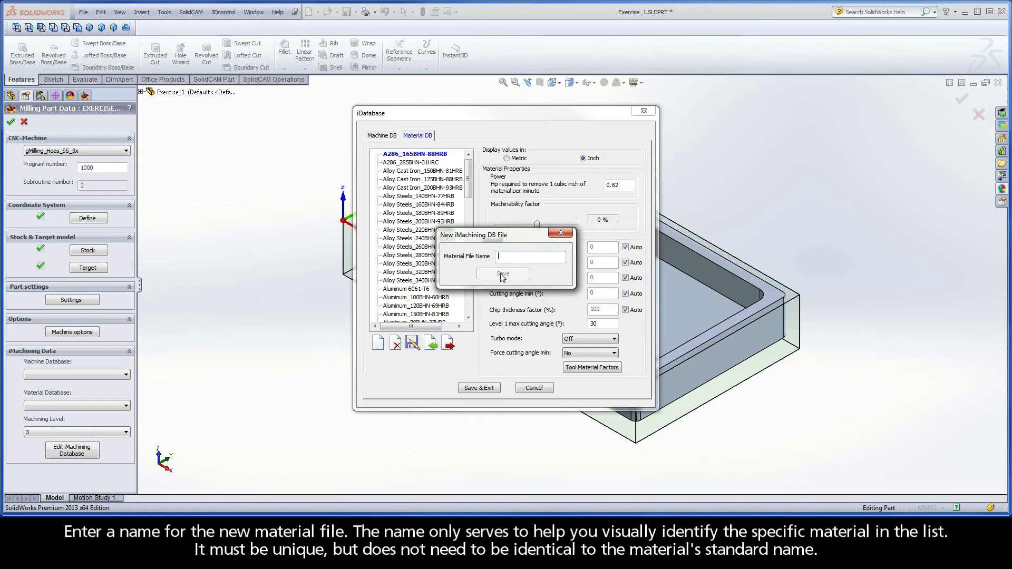
Step: Name the new material file Titanium_Ti and save it to the material list
type("Titanium_Ti")
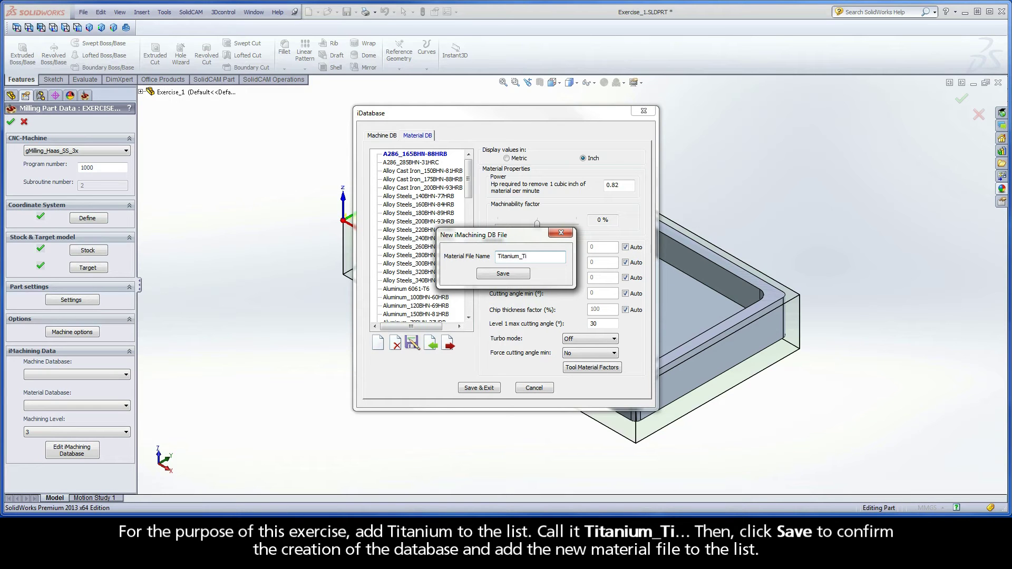
left_click(502, 275)
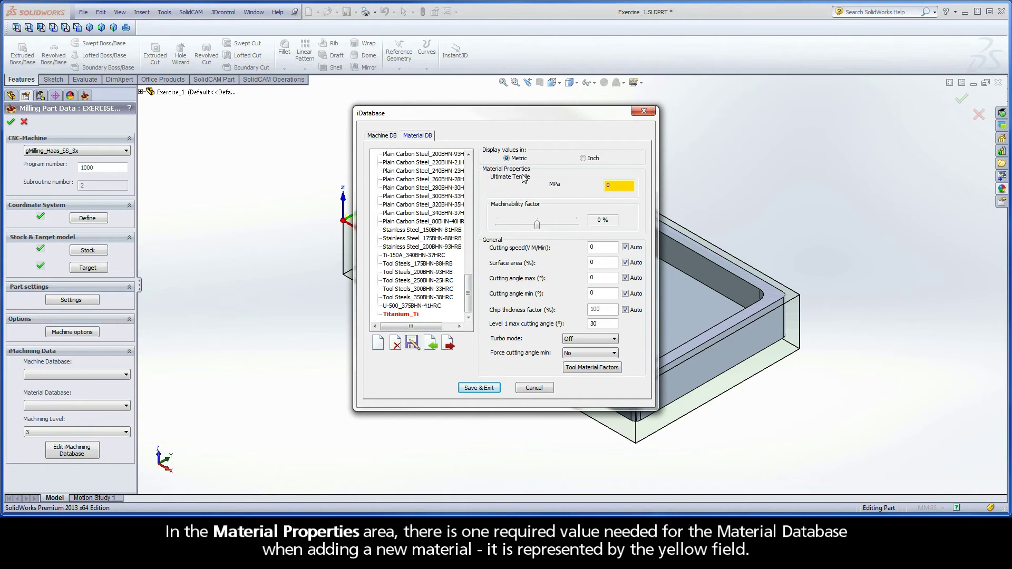
double_click(618, 187)
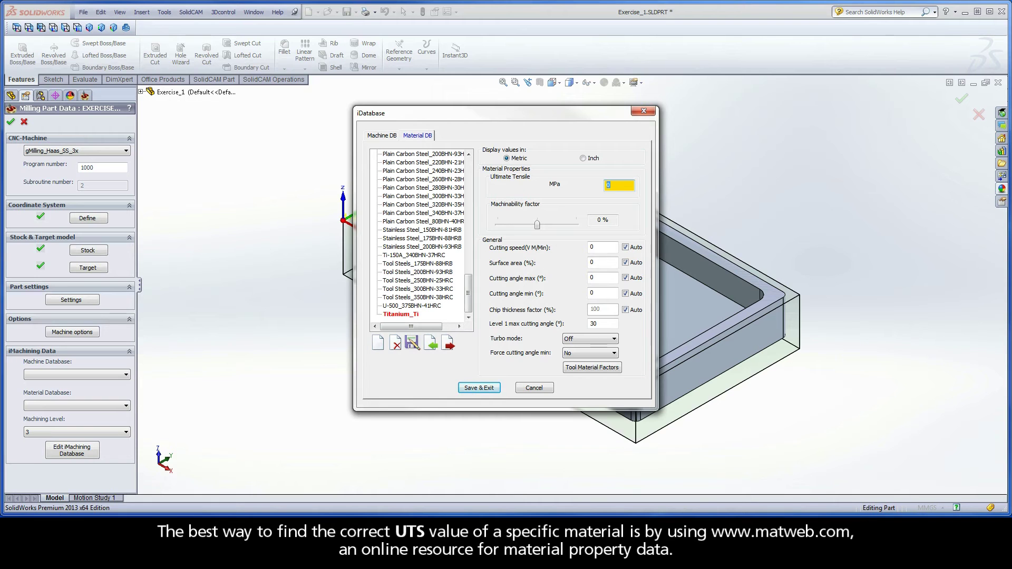
key("alt+Tab")
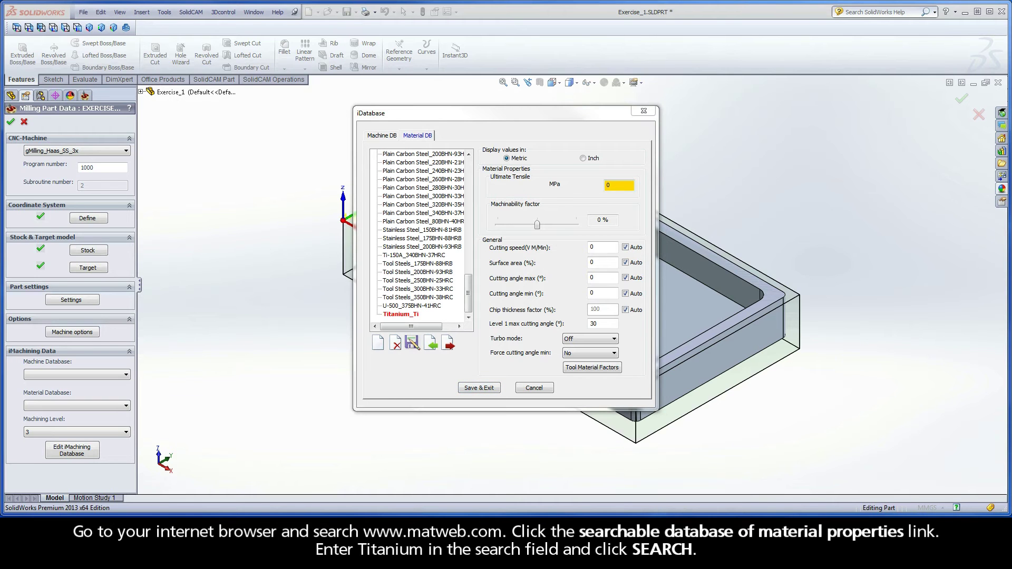
key("alt+Tab")
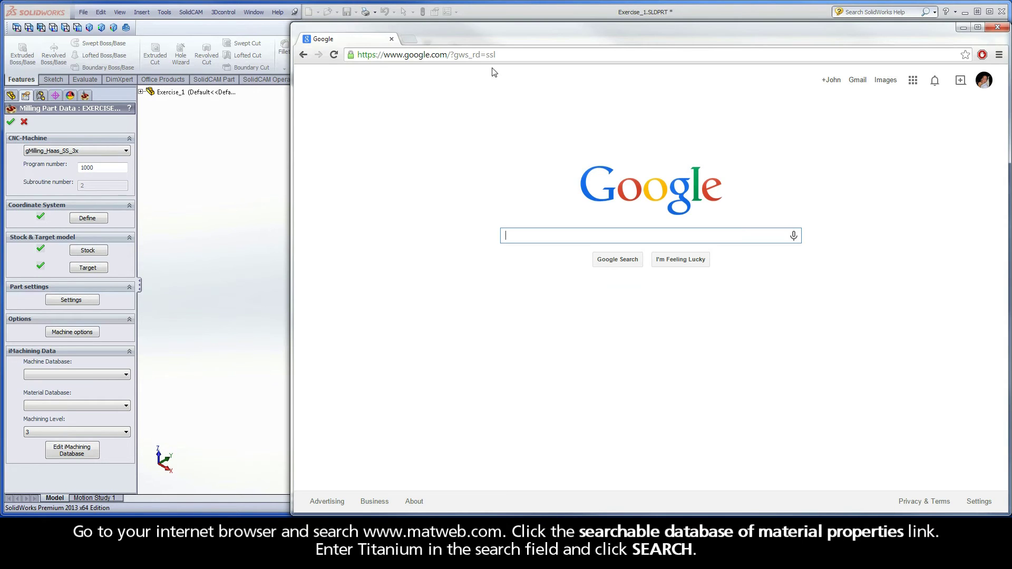
left_click(504, 55)
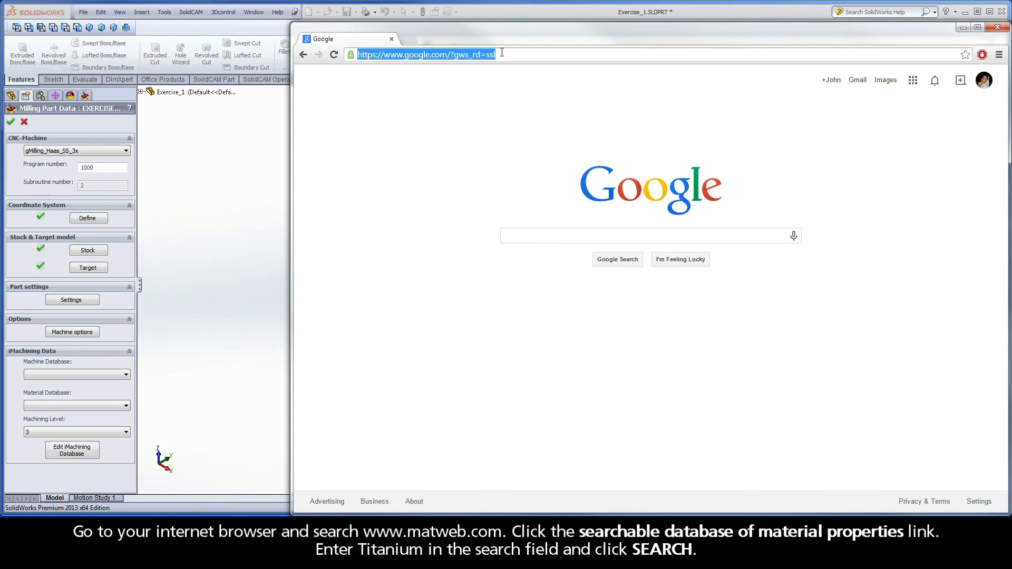
type("www.matweb.com")
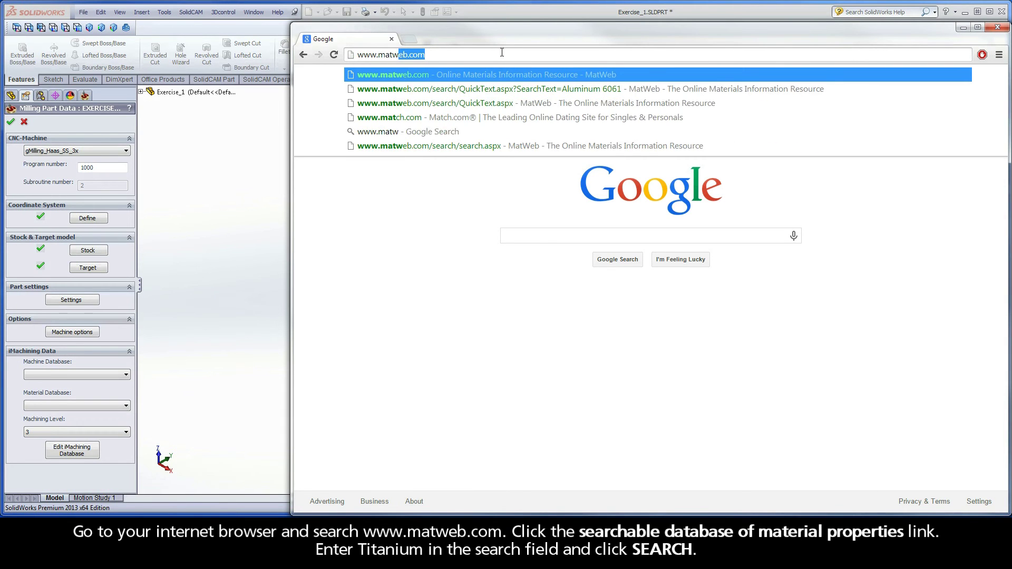
key("Return")
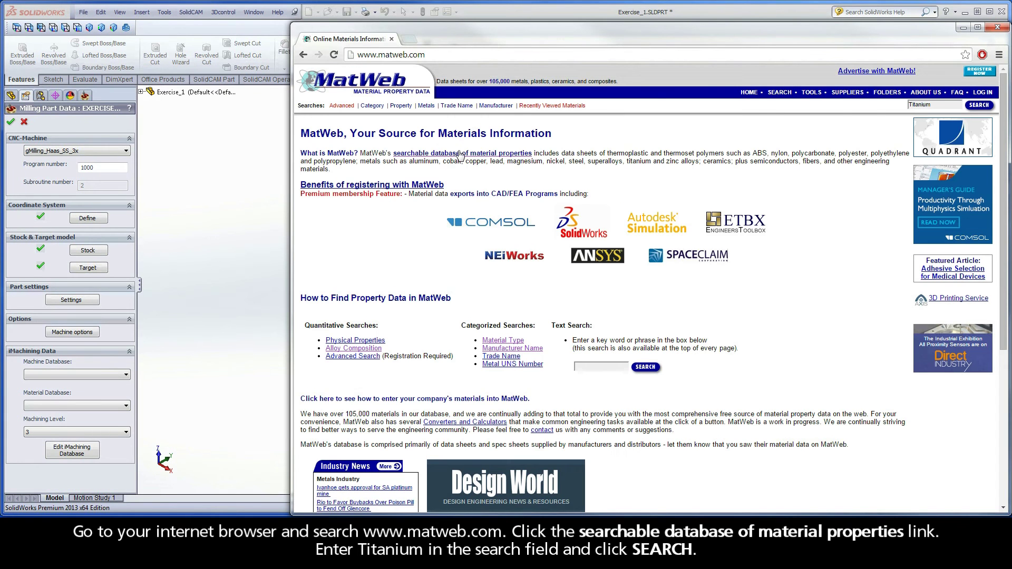
Step: Quick-search MatWeb's database for Titanium and open the Titanium, Ti datasheet
left_click(457, 153)
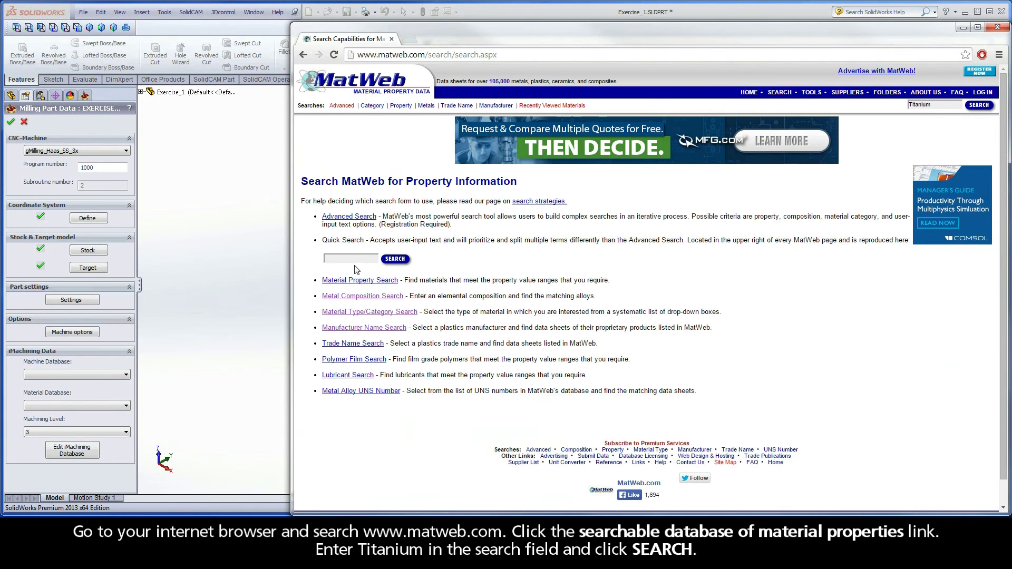
left_click(353, 258)
type("Titanium")
key("Return")
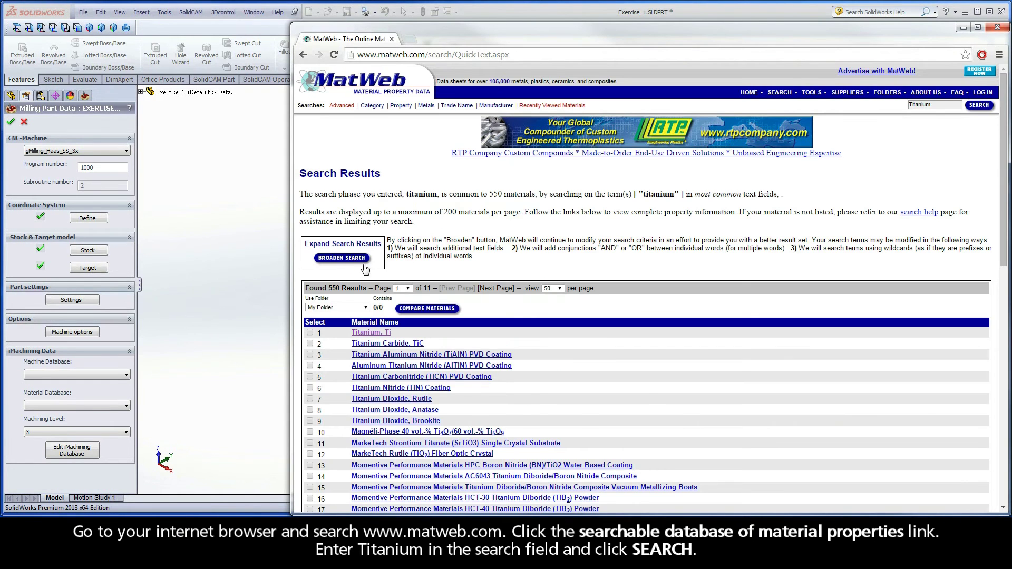
scroll(366, 269, "down", 2)
left_click(372, 229)
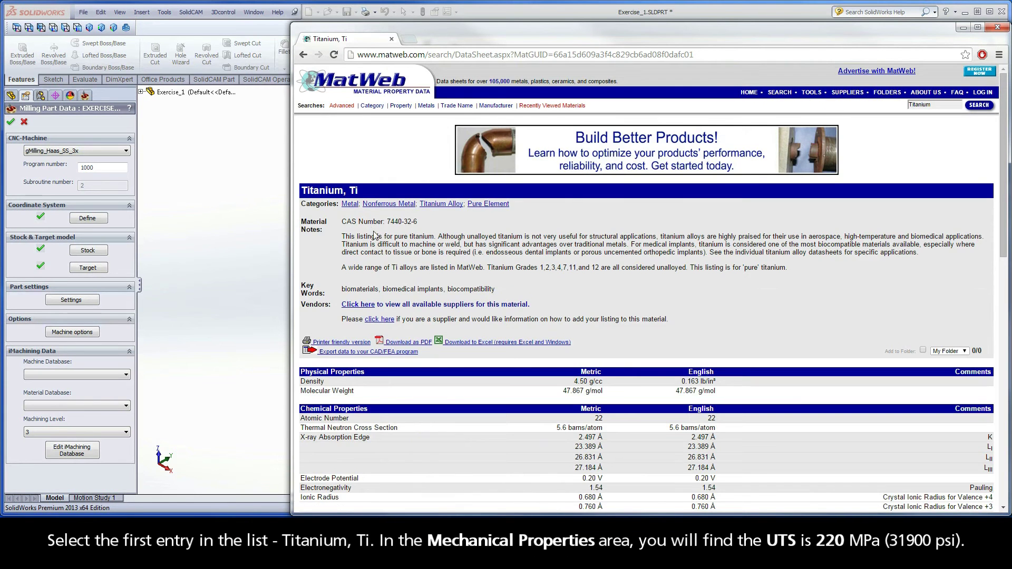
Step: Highlight the 220 MPa ultimate tensile strength under Mechanical Properties, then minimize Chrome
scroll(375, 236, "down", 4)
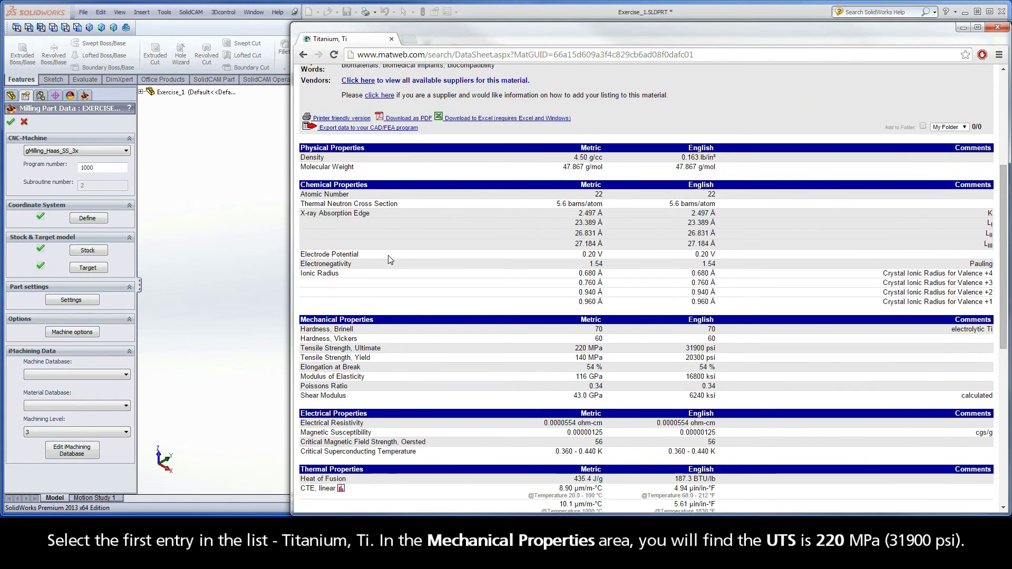
scroll(389, 259, "down", 2)
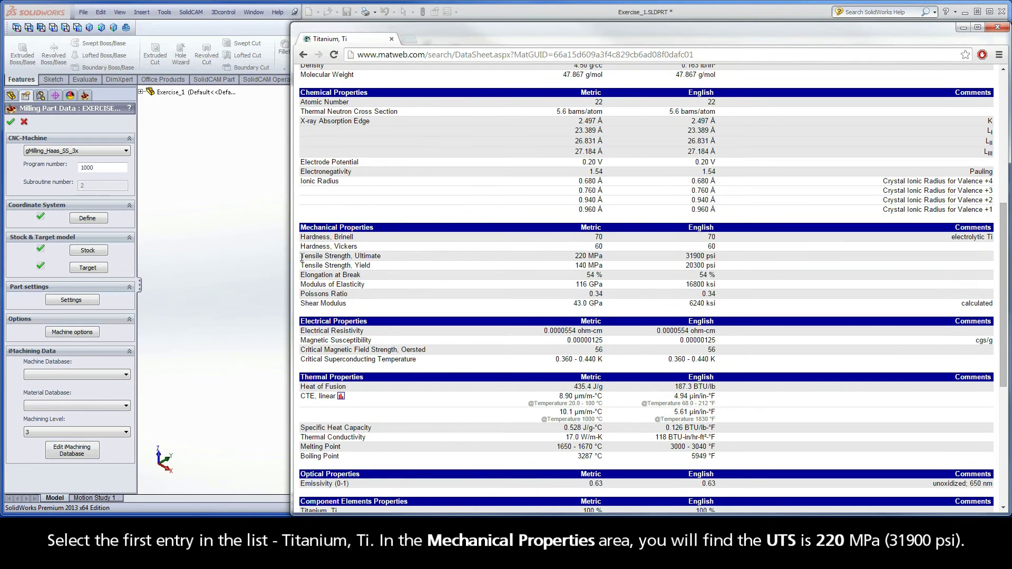
left_click_drag(302, 256, 380, 257)
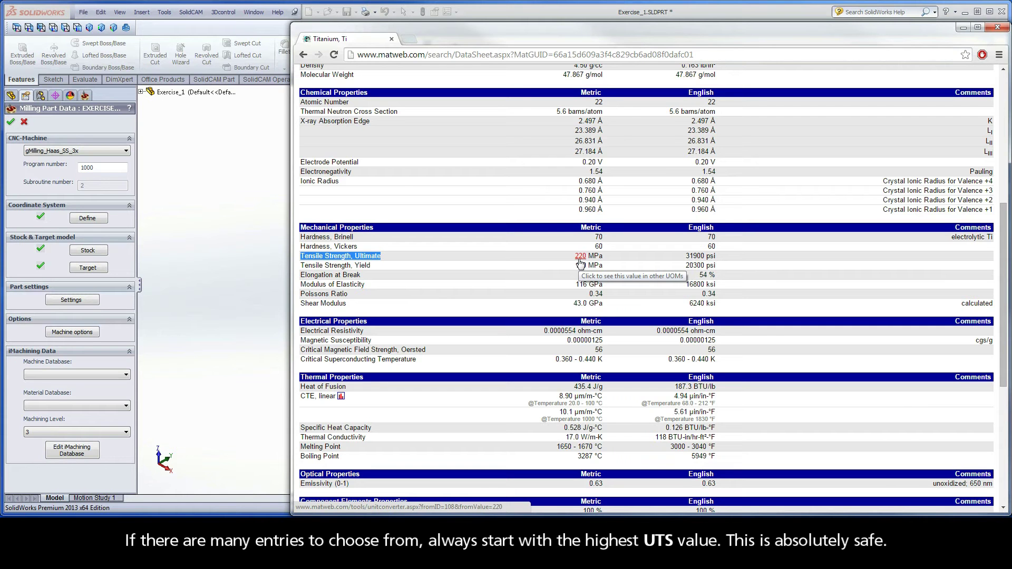
left_click(963, 27)
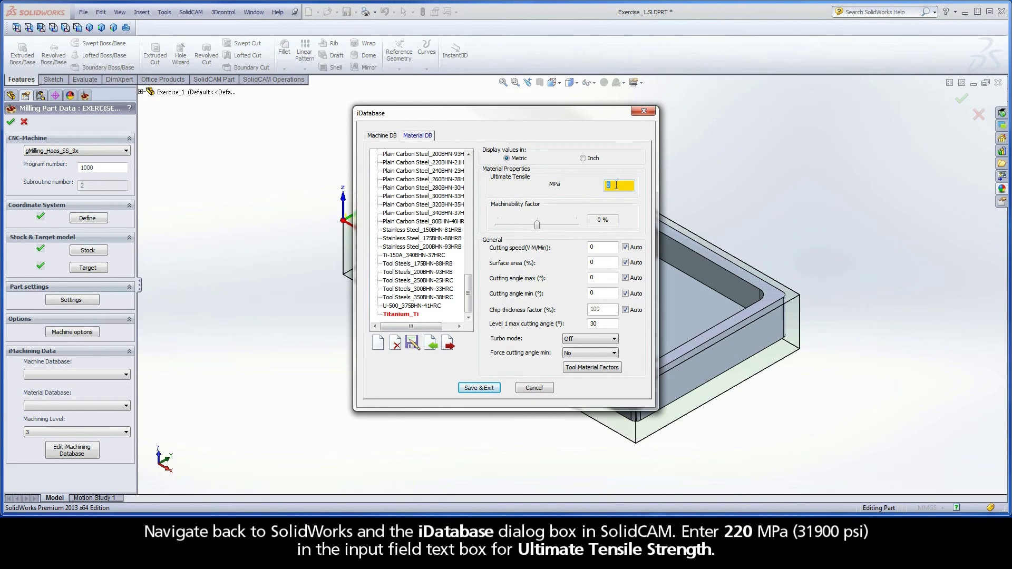
Step: Enter 220 as Titanium_Ti's Ultimate Tensile strength in MPa
type("220")
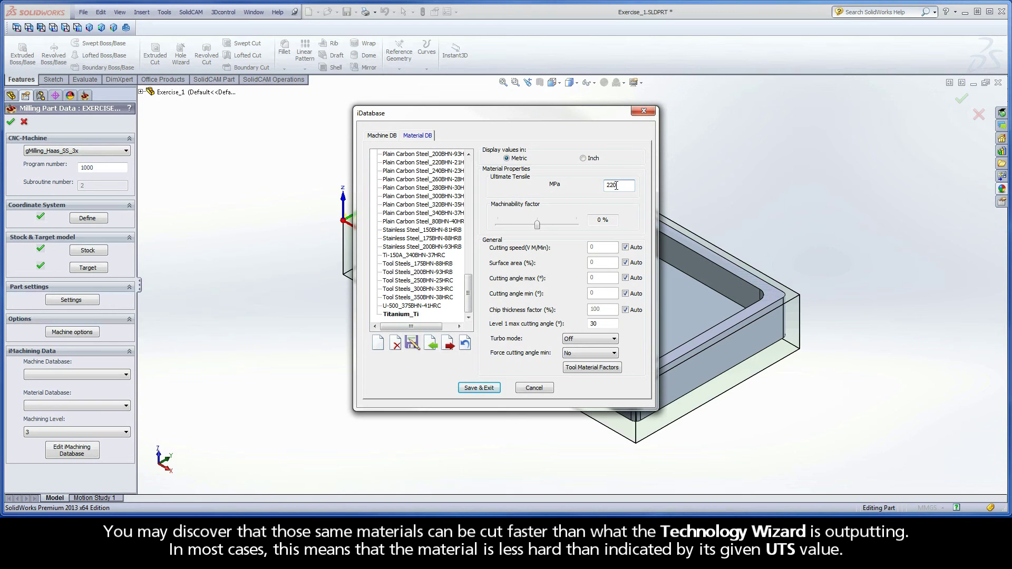
double_click(615, 186)
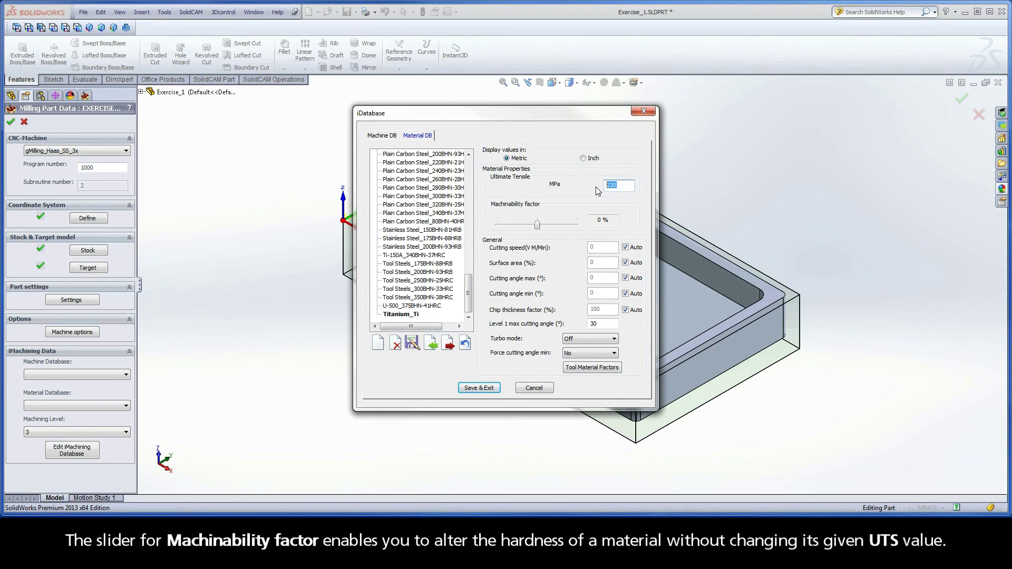
Step: Leave the Machinability factor at 0 % after trying 32 %, then Save & Exit the database
left_click(538, 225)
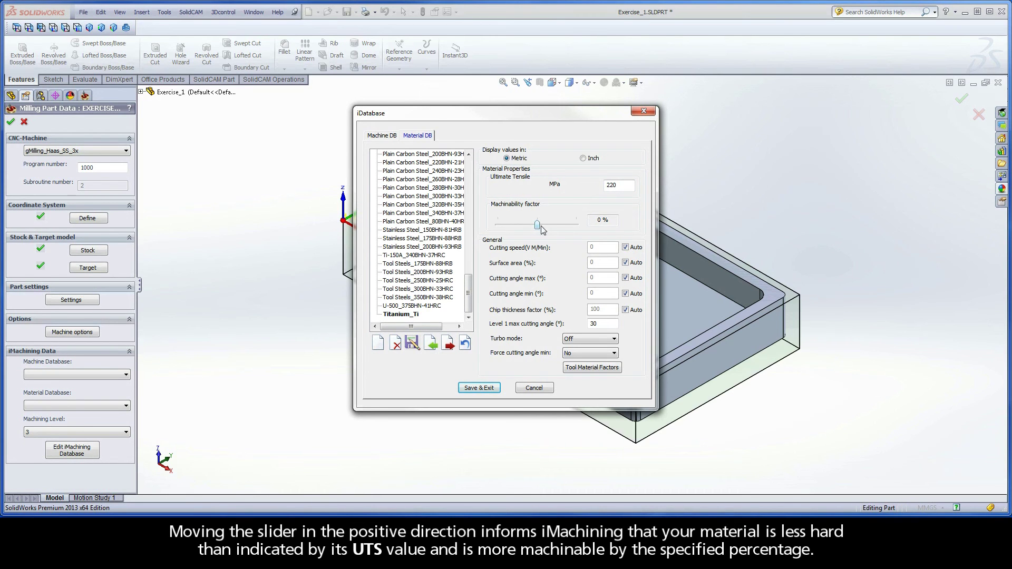
left_click(559, 225)
left_click(538, 226)
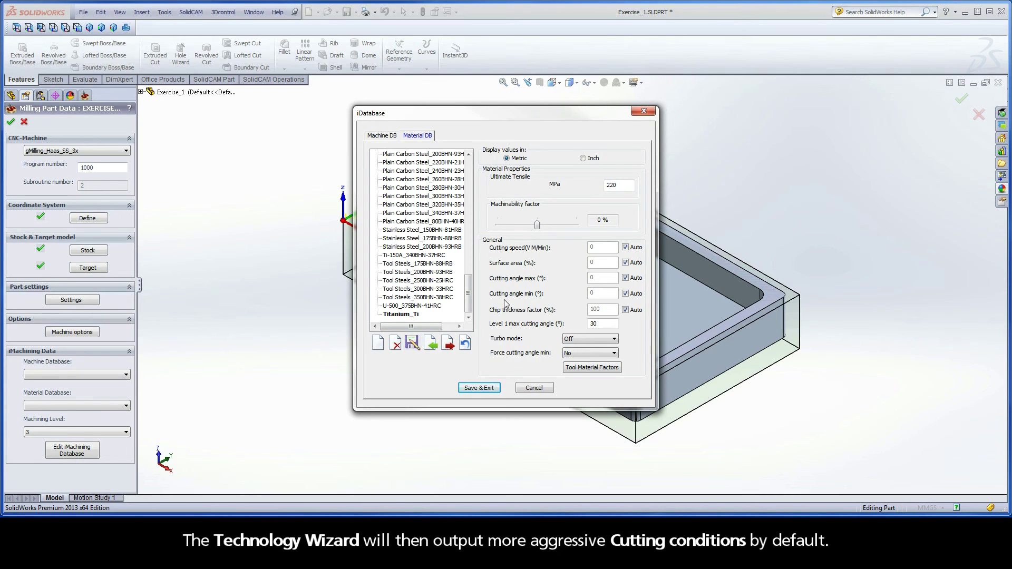
left_click(479, 389)
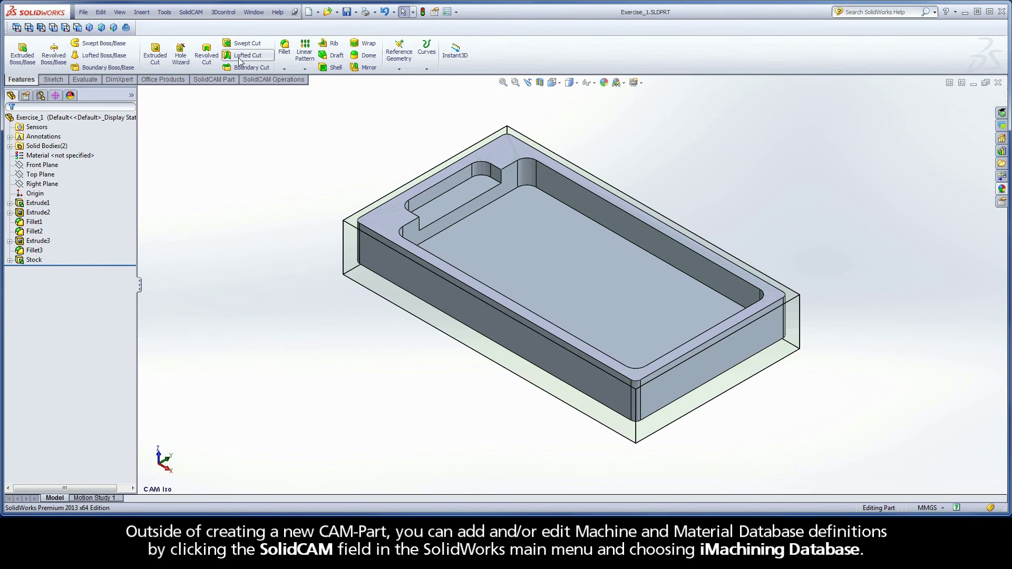
Step: Reopen SolidCAM's iMachining Database, review the Material DB list, then Save & Exit
left_click(191, 15)
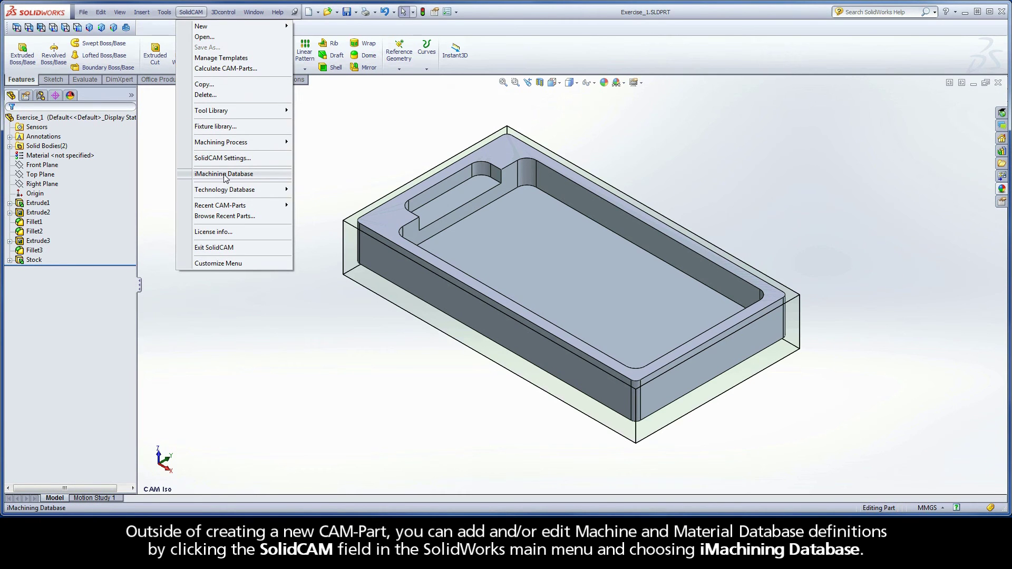
left_click(258, 178)
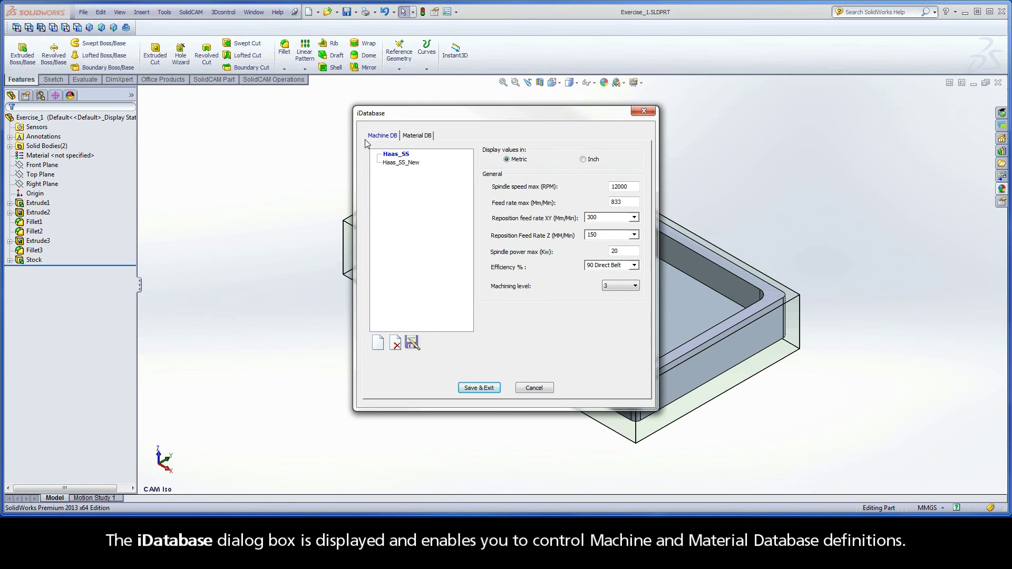
left_click(418, 138)
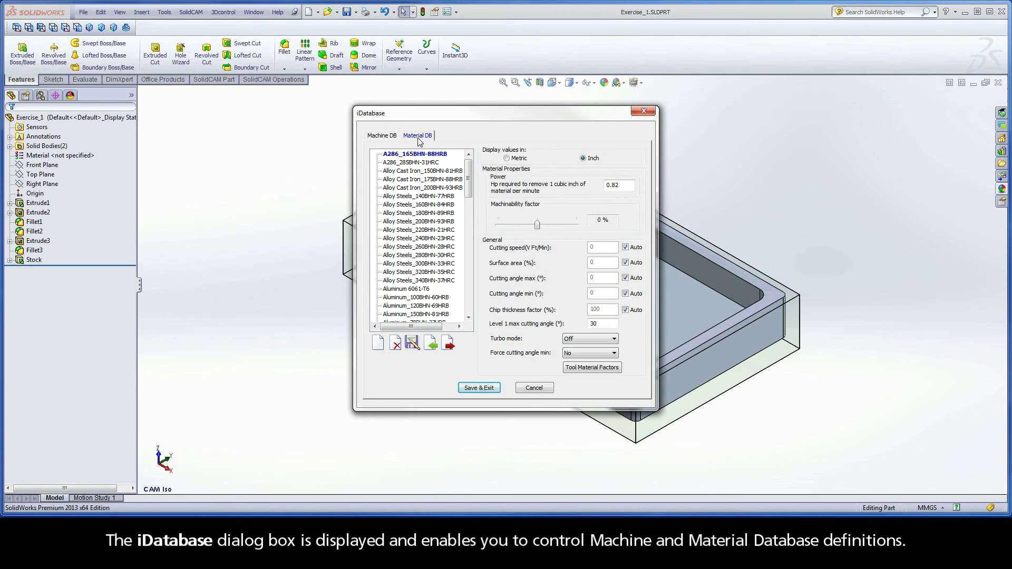
left_click(478, 388)
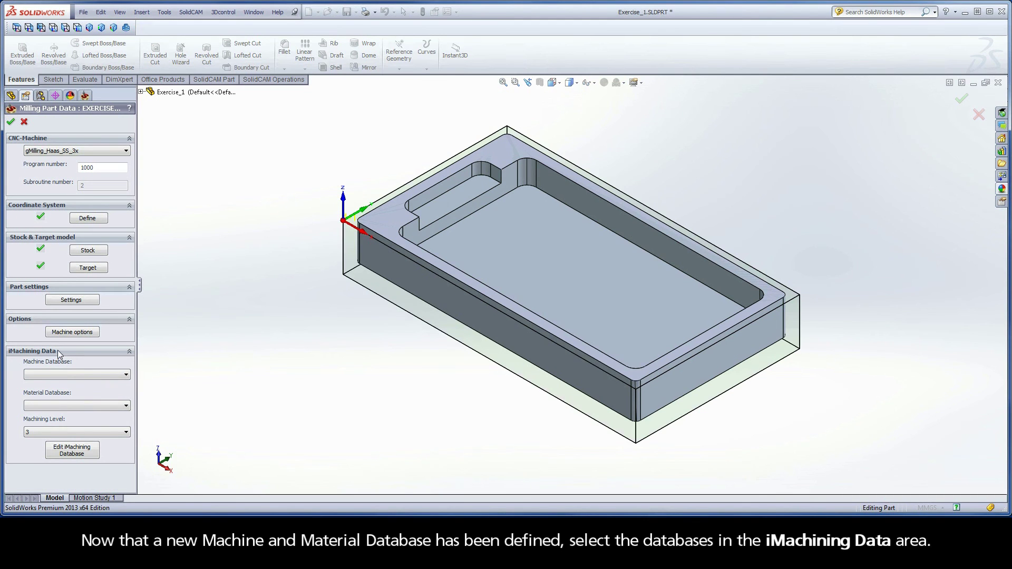
Step: Choose the Haas_SS_New machine database and keep Machining Level 6 (Machine level)
left_click(123, 375)
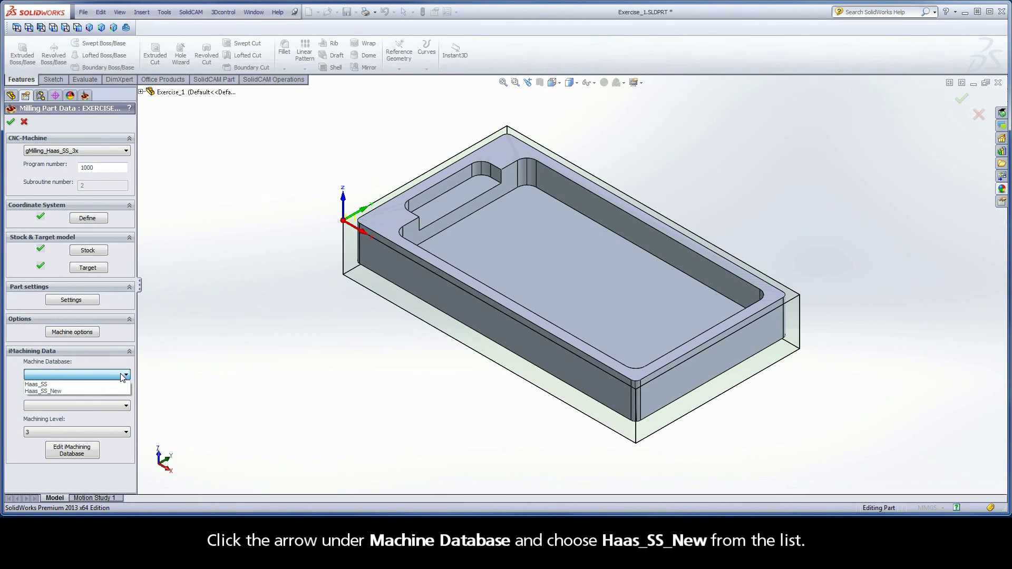
left_click(74, 391)
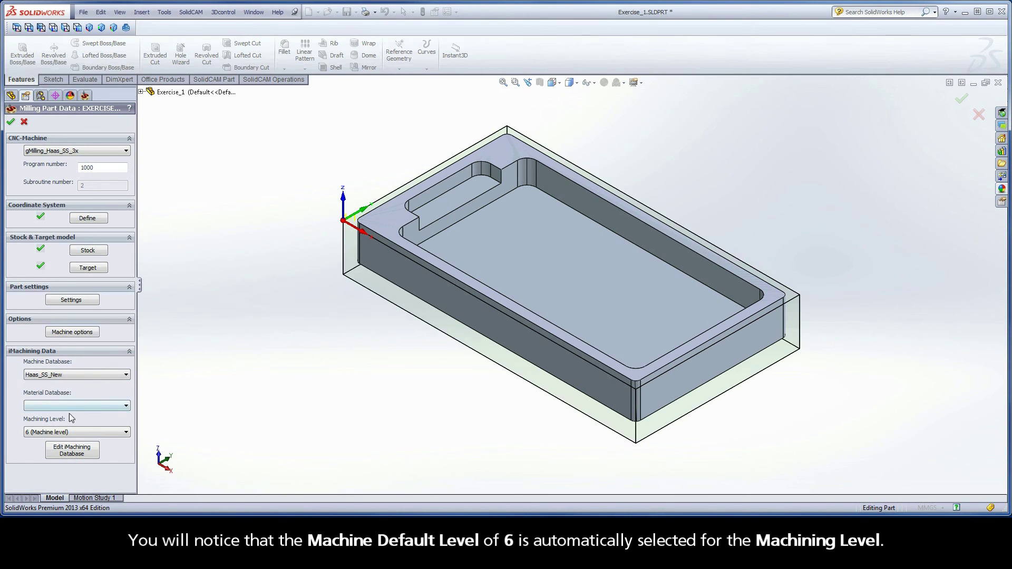
left_click(122, 433)
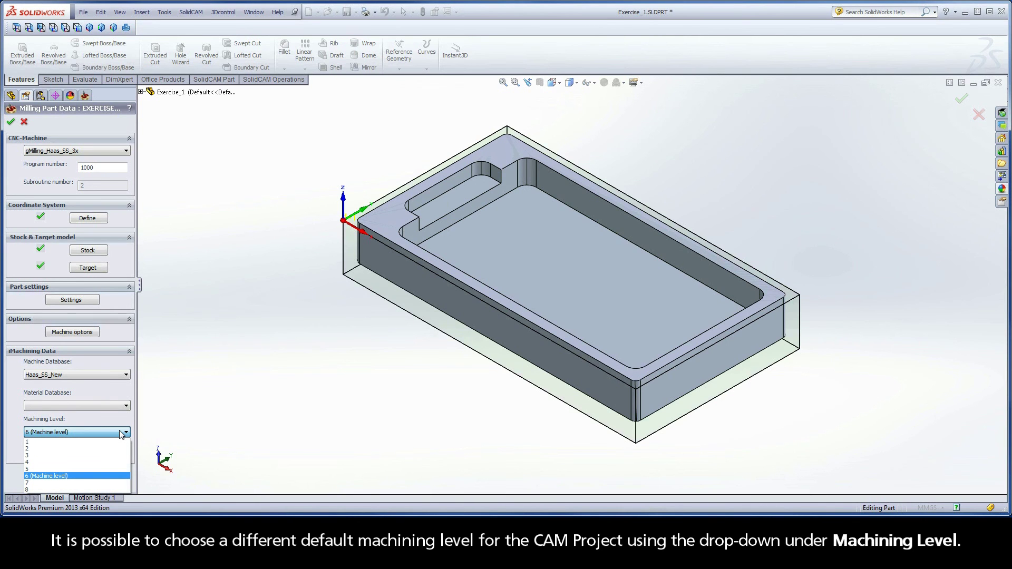
left_click(122, 433)
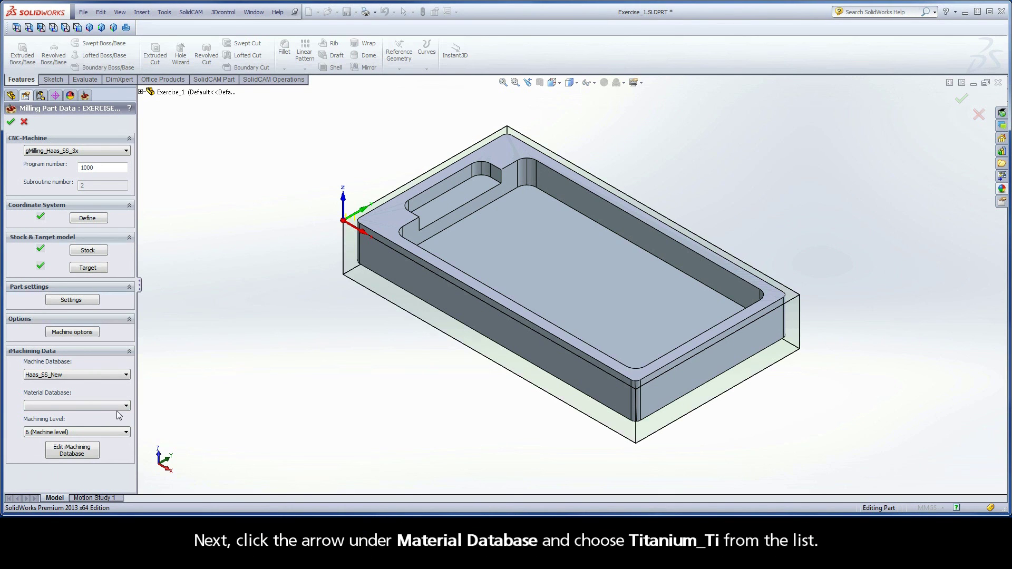
Step: Select Titanium_Ti in the iMachining Material Database dropdown
left_click(120, 406)
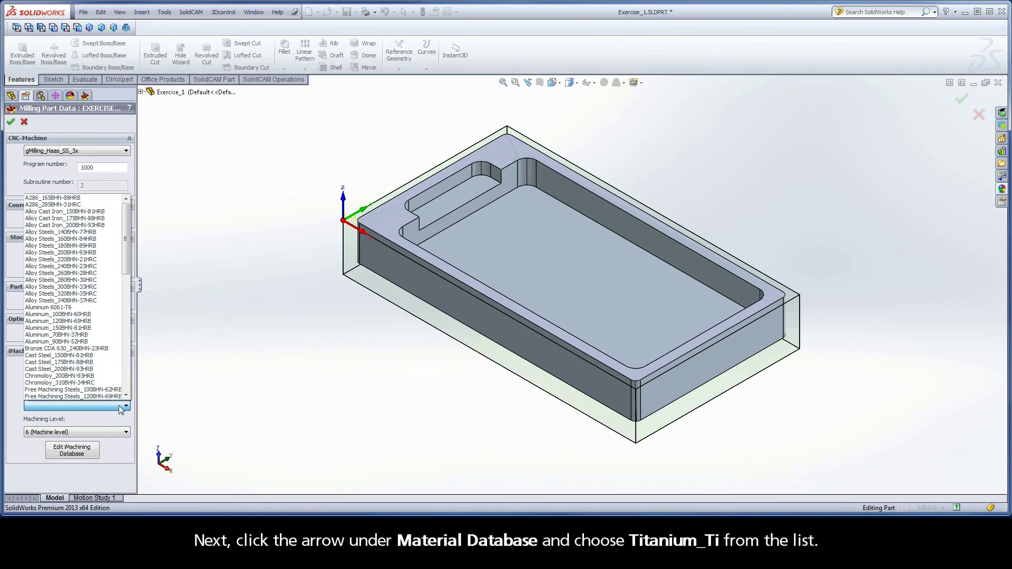
left_click_drag(126, 262, 129, 388)
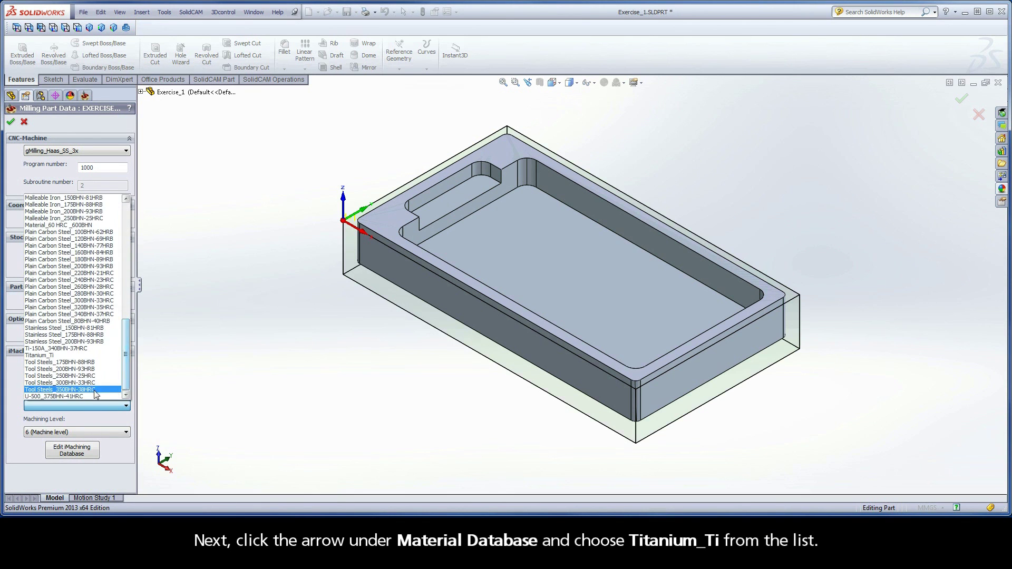
left_click(47, 356)
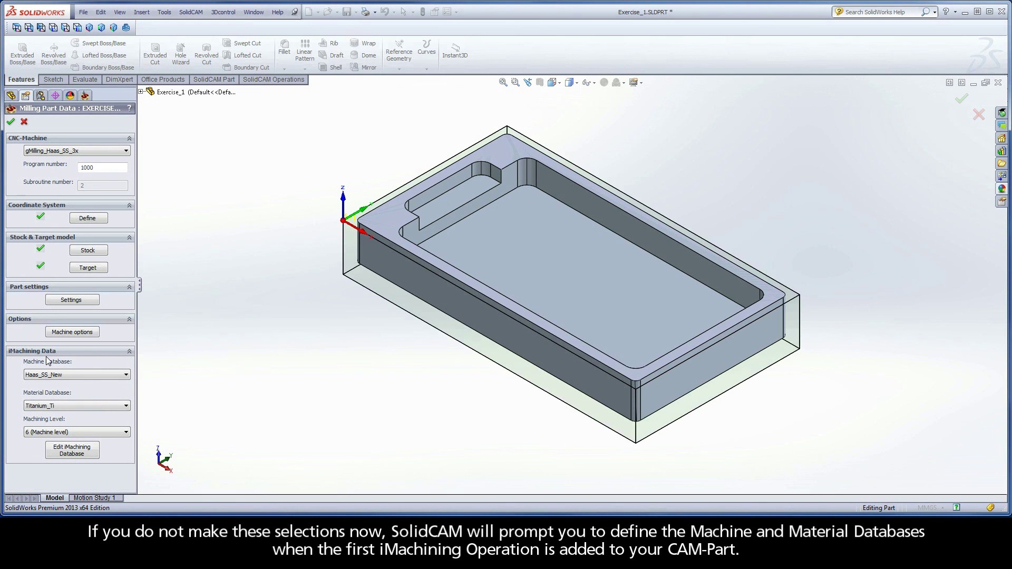
Step: Confirm the Milling Part Data with the green OK check mark
left_click(11, 122)
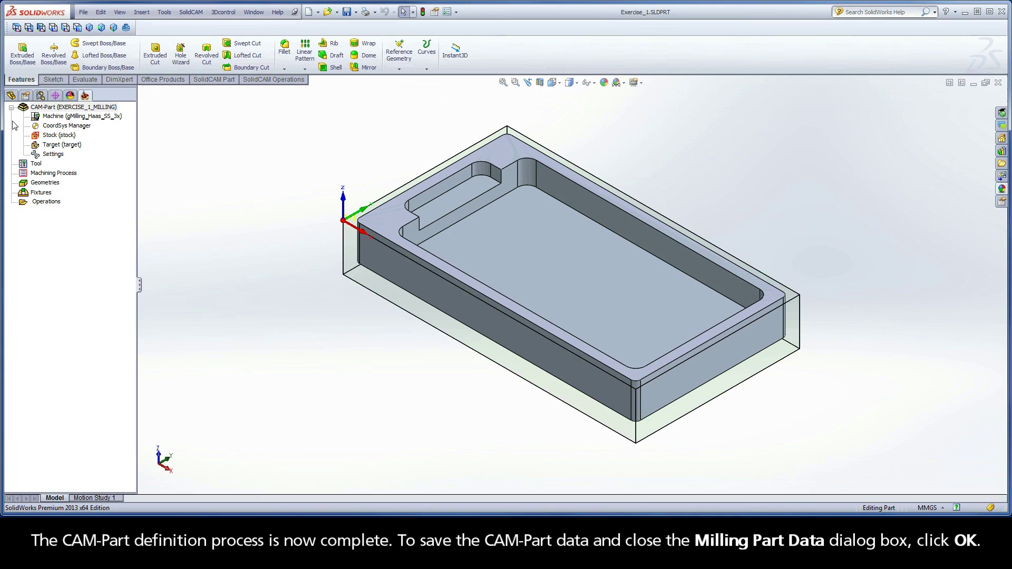